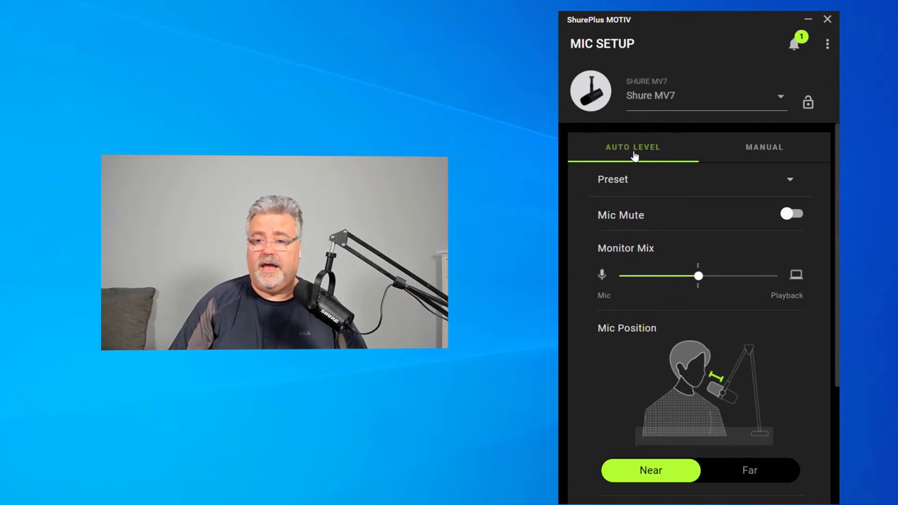
- Open and close the preset options without choosing anything, then mute and unmute the microphone
click(790, 181)
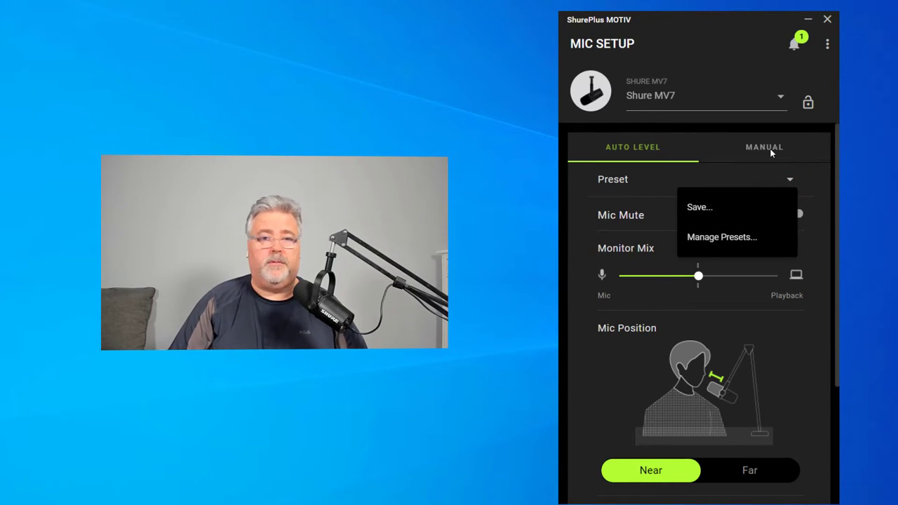
click(829, 190)
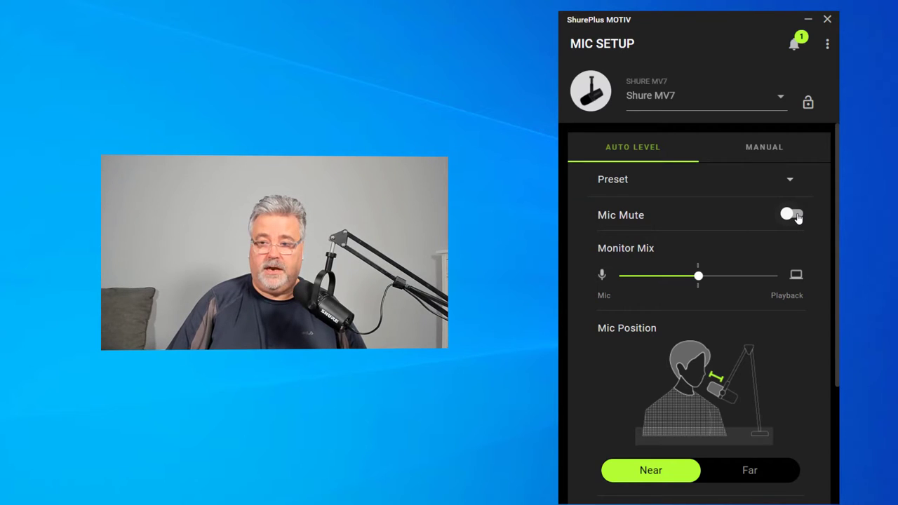
click(796, 217)
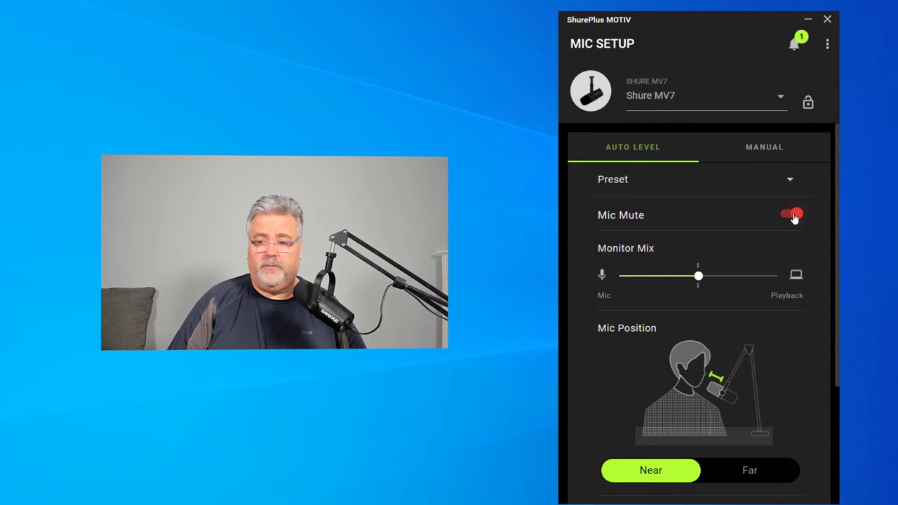
click(795, 217)
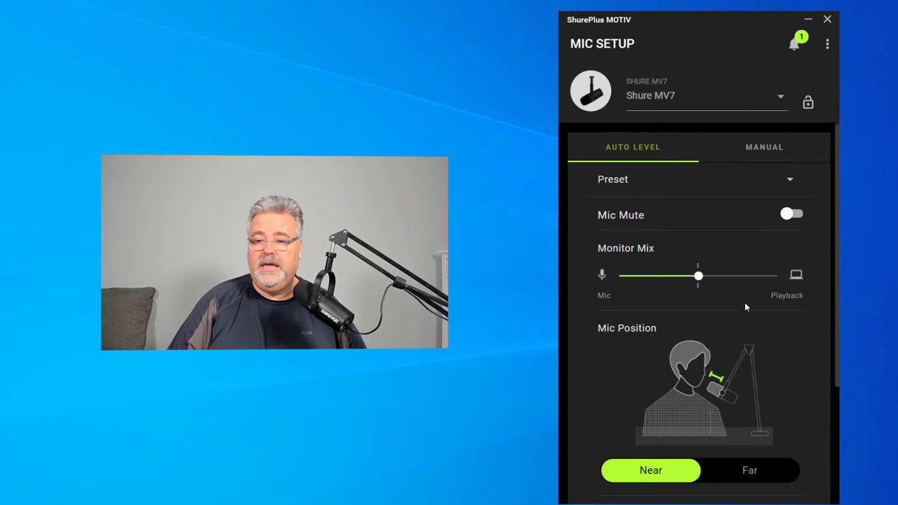
- Try mic position Far then back to Near, and tone Dark, Bright, then back to Natural
scroll(744, 305, down, 1)
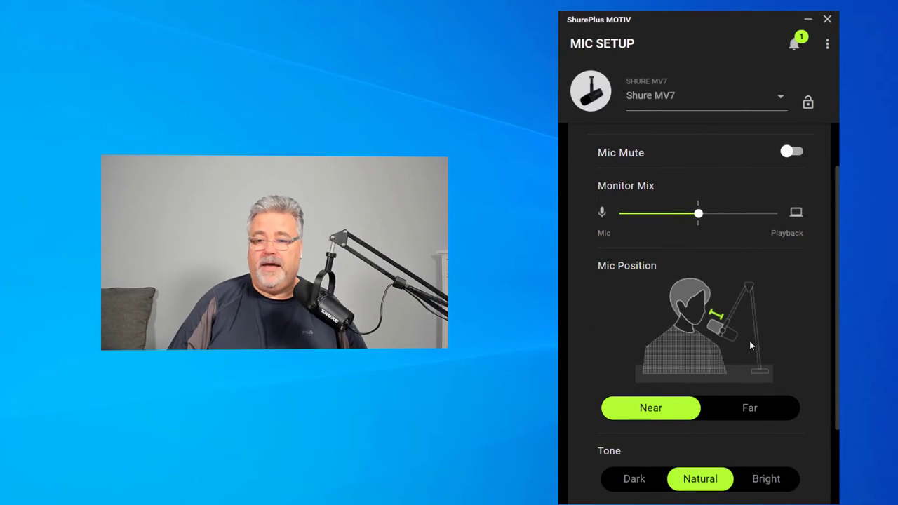
click(760, 411)
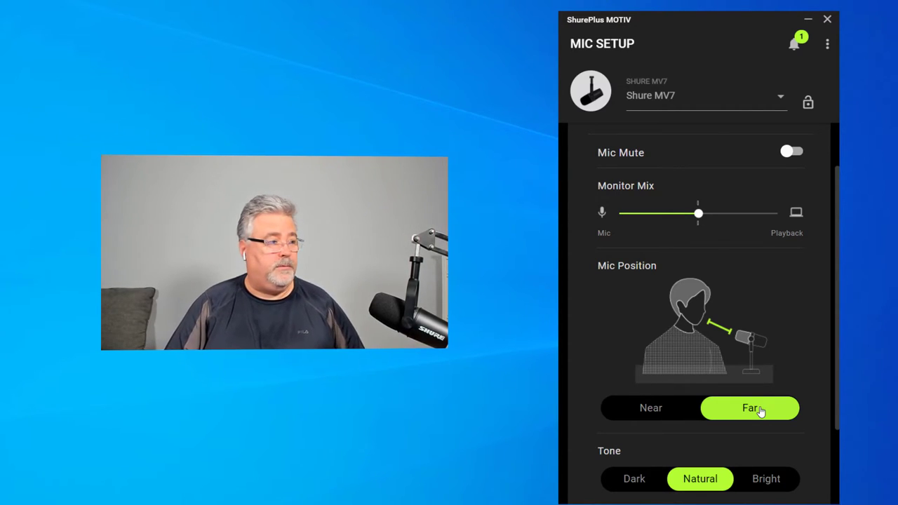
click(661, 410)
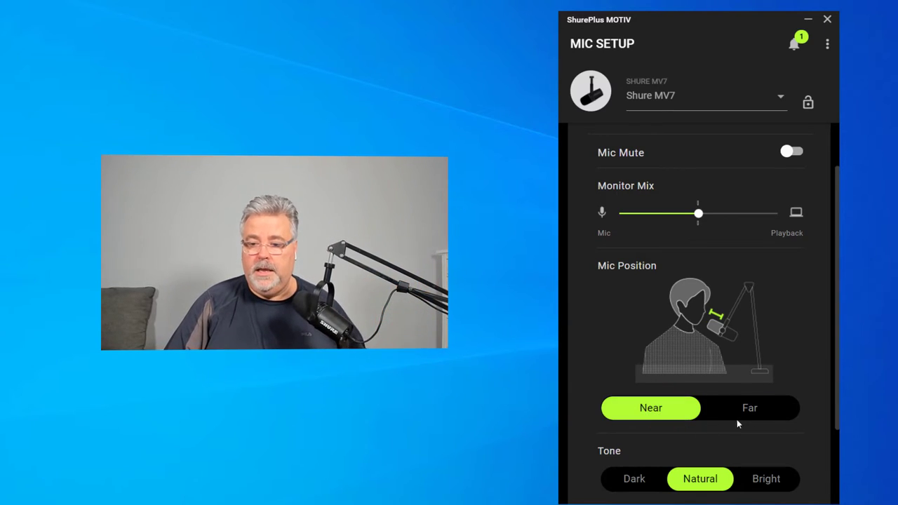
scroll(758, 421, down, 2)
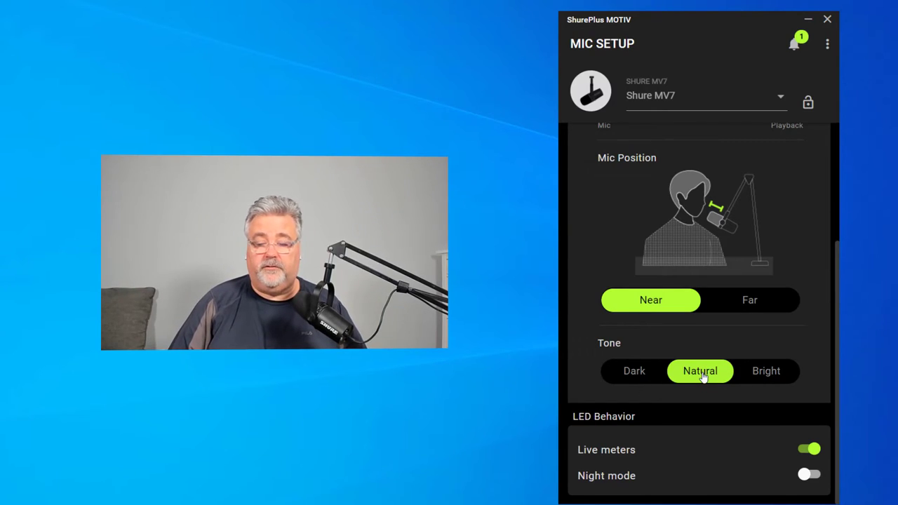
click(630, 374)
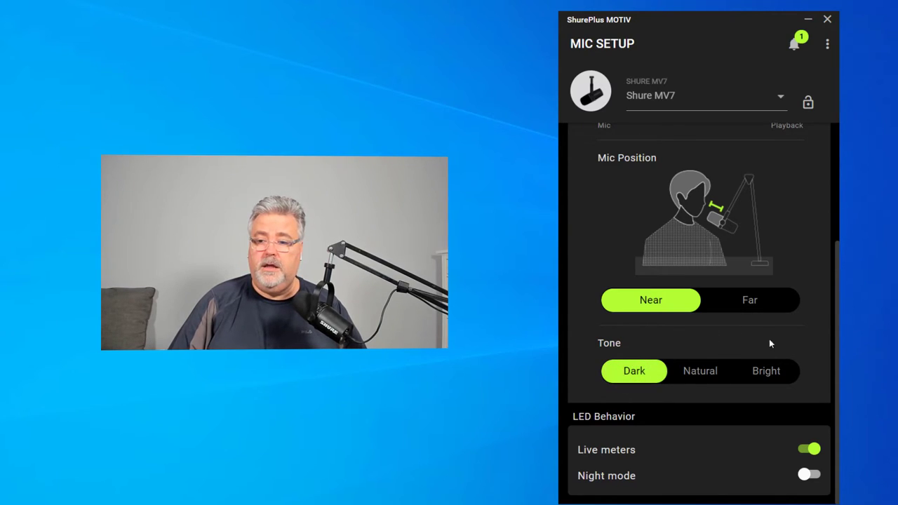
click(774, 377)
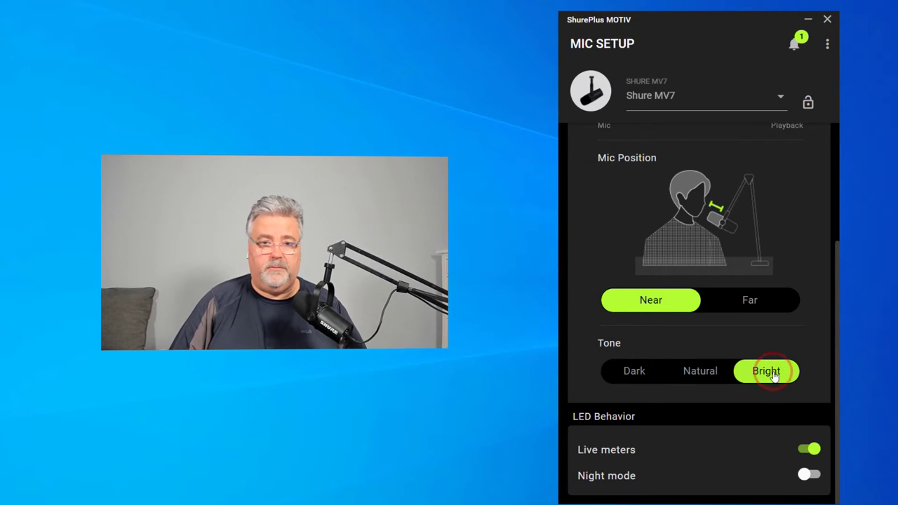
click(700, 374)
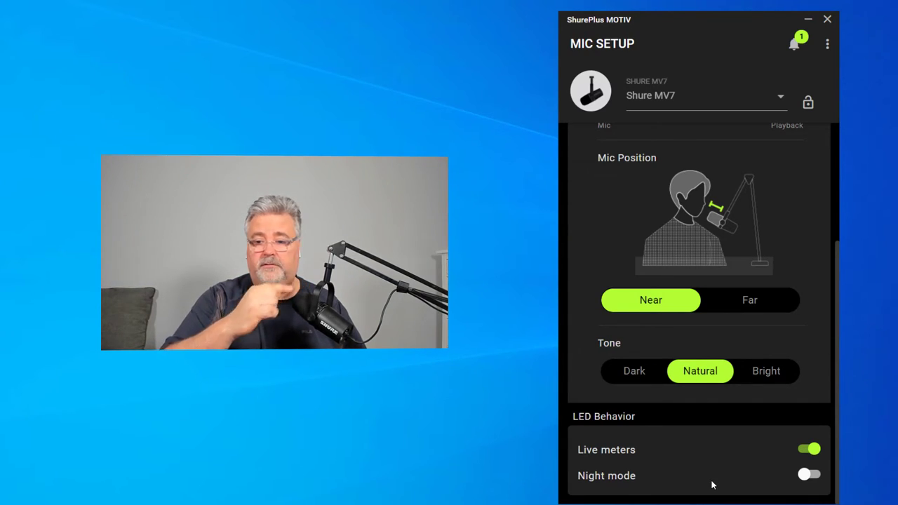
- Under LED Behavior, turn Live meters off and Night mode on
click(808, 449)
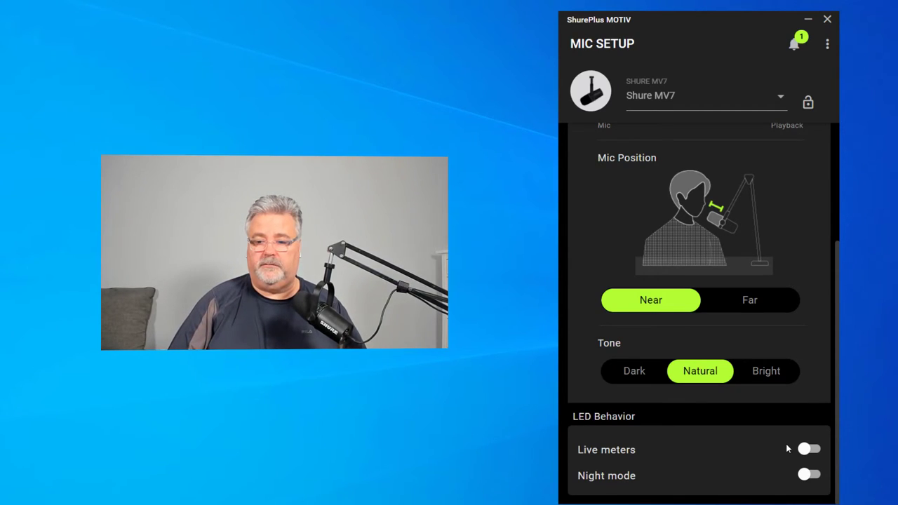
click(809, 477)
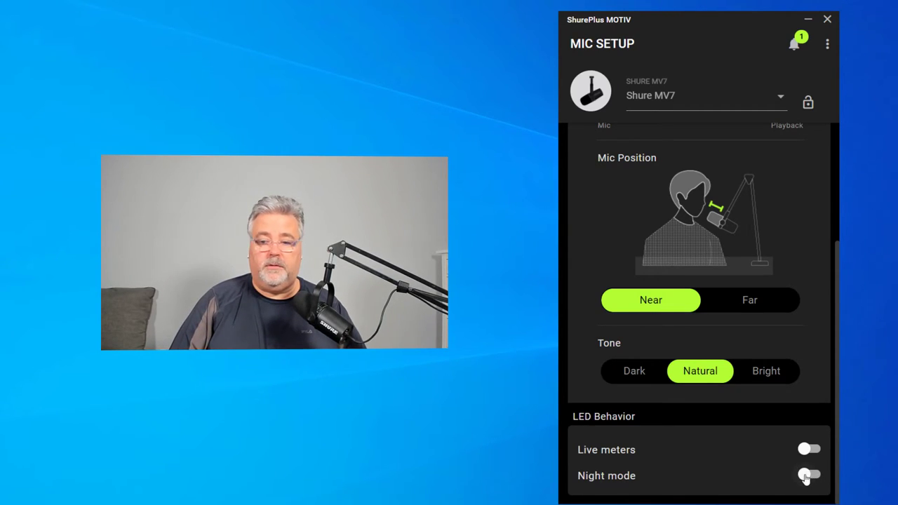
click(809, 476)
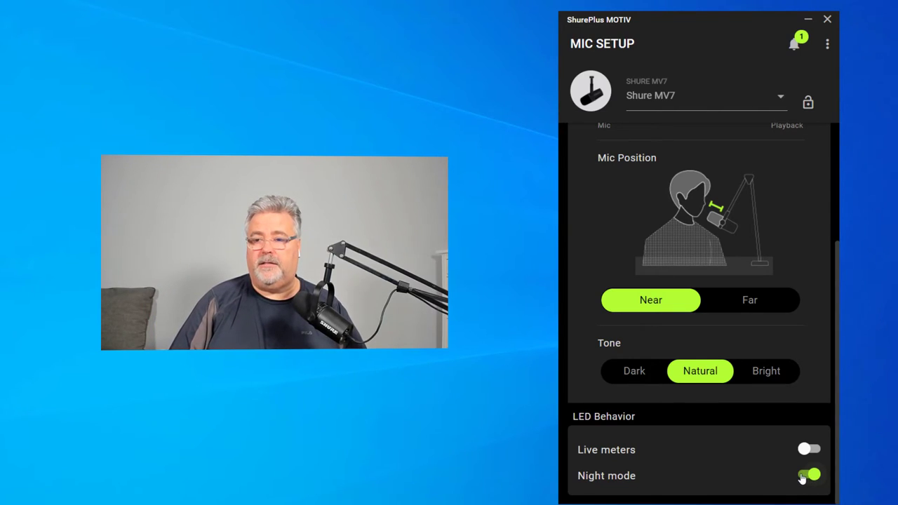
scroll(697, 359, up, 5)
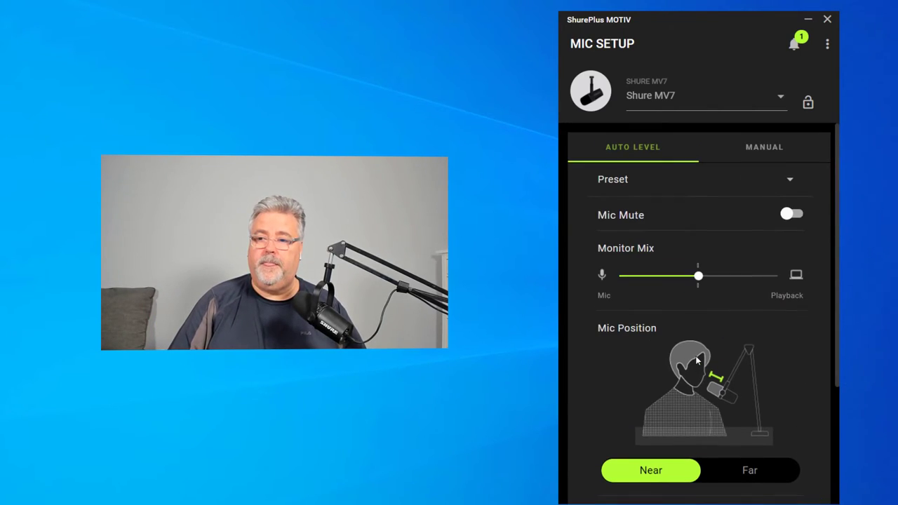
- Switch to Manual gain and lower Mic Gain from 34.5 dB to 33 dB
click(775, 156)
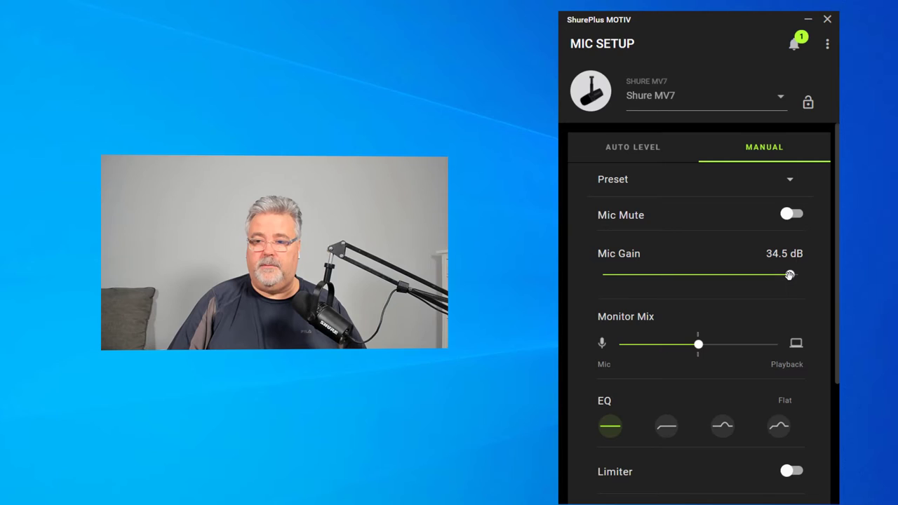
mouse_move(789, 275)
mouse_down()
mouse_move(773, 275)
mouse_move(781, 275)
mouse_up()
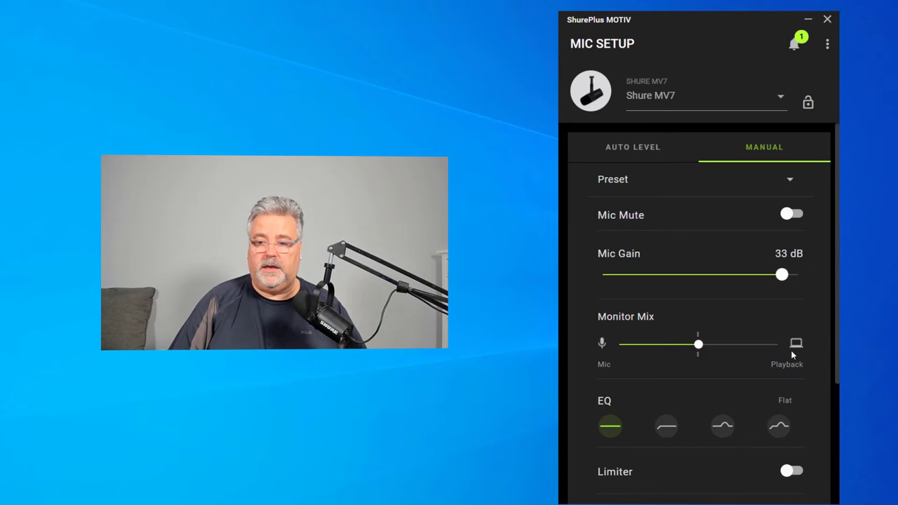
- In the Manual panel, switch the Limiter on
scroll(770, 354, down, 2)
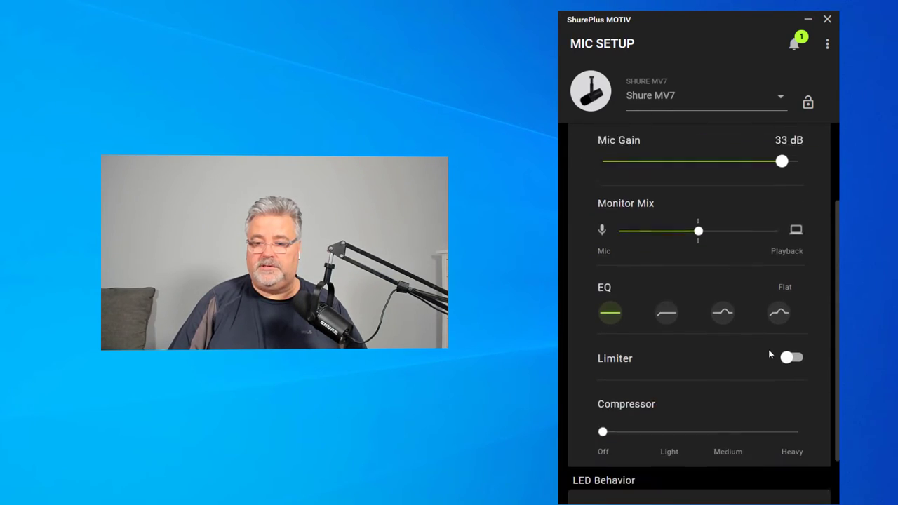
scroll(769, 354, down, 1)
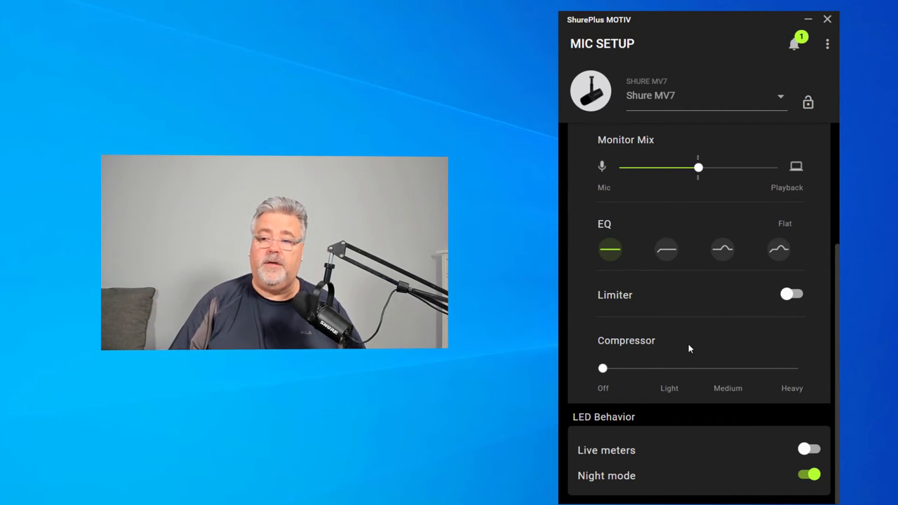
click(798, 298)
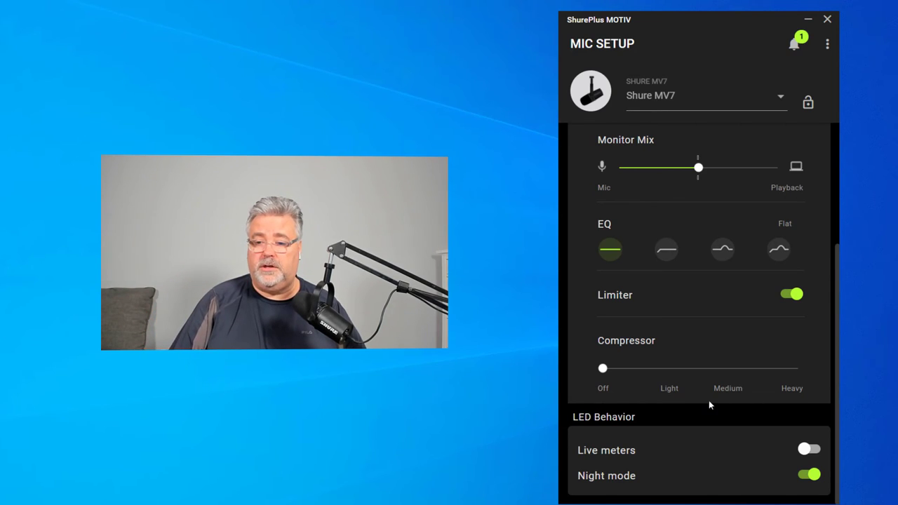
- Set the Compressor to Light, turn Live meters back on and Night mode off
click(668, 387)
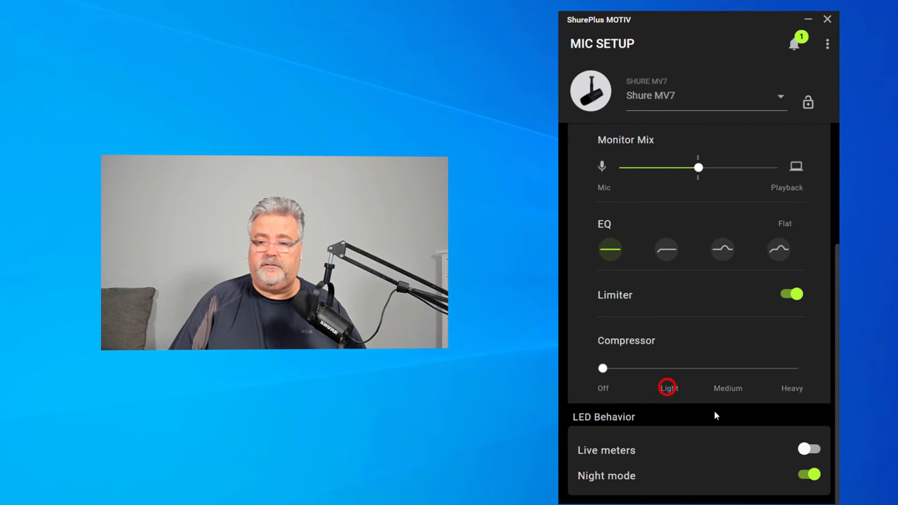
click(667, 368)
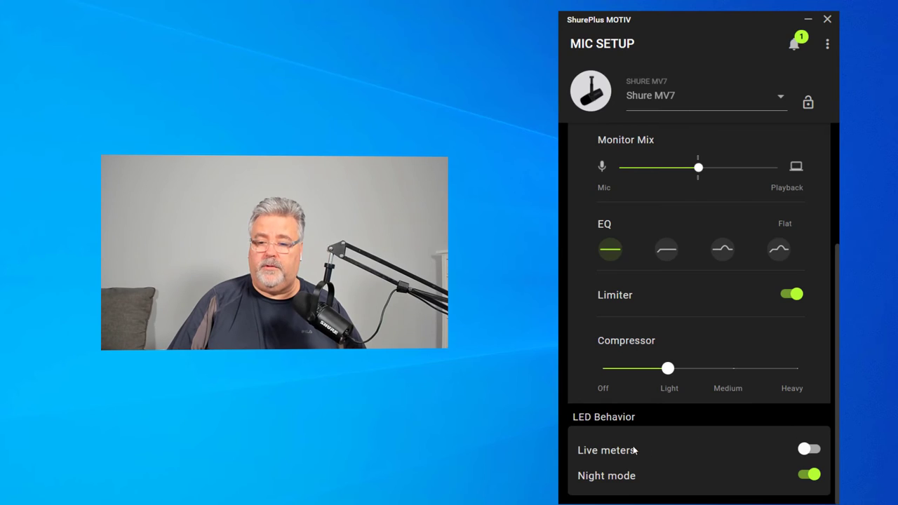
click(811, 449)
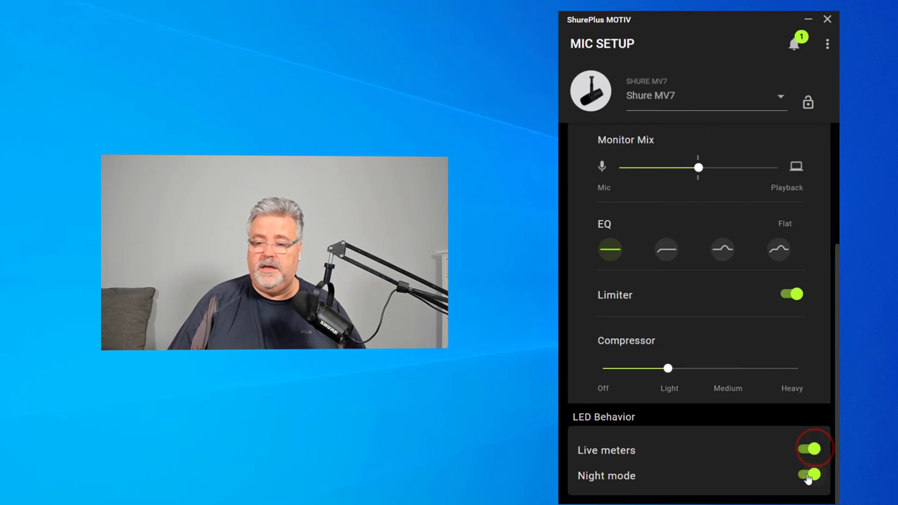
click(808, 476)
scroll(735, 428, up, 3)
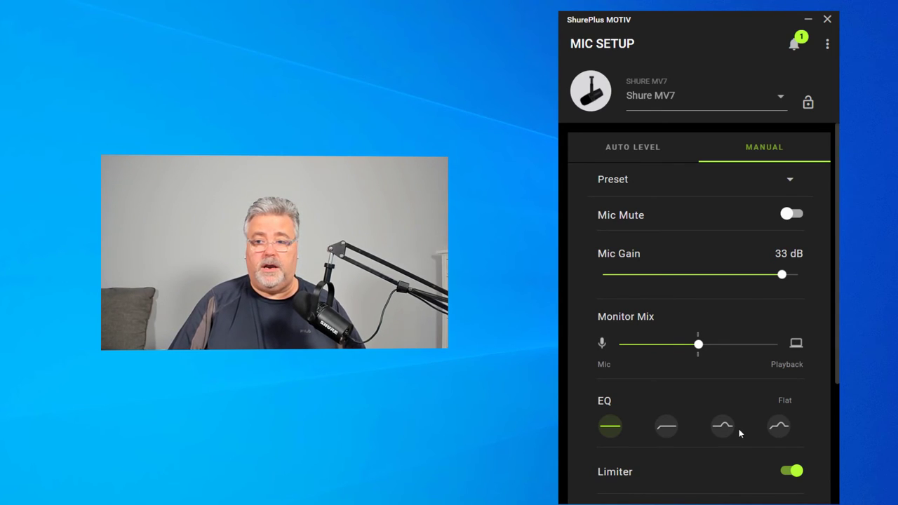
- Save the current Manual settings as a new preset named 'YouTube'
click(787, 179)
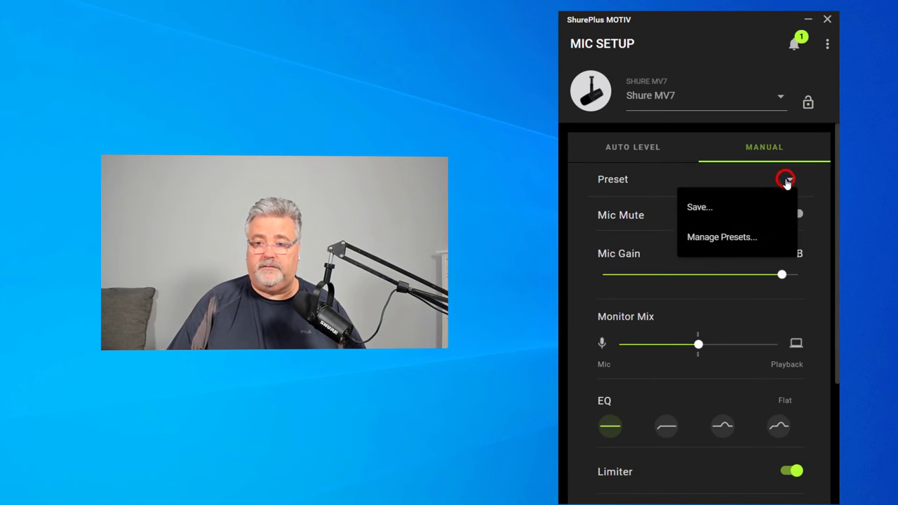
click(702, 209)
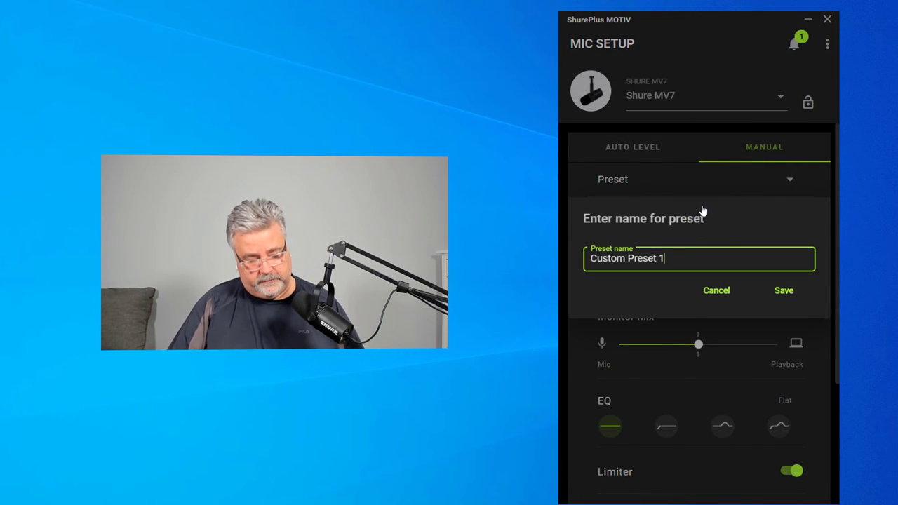
key(ctrl+a)
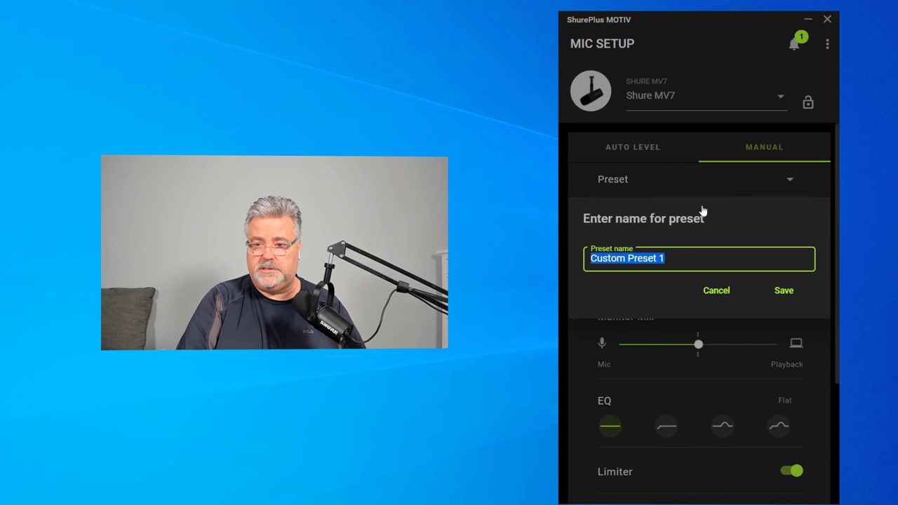
text(YoutTub)
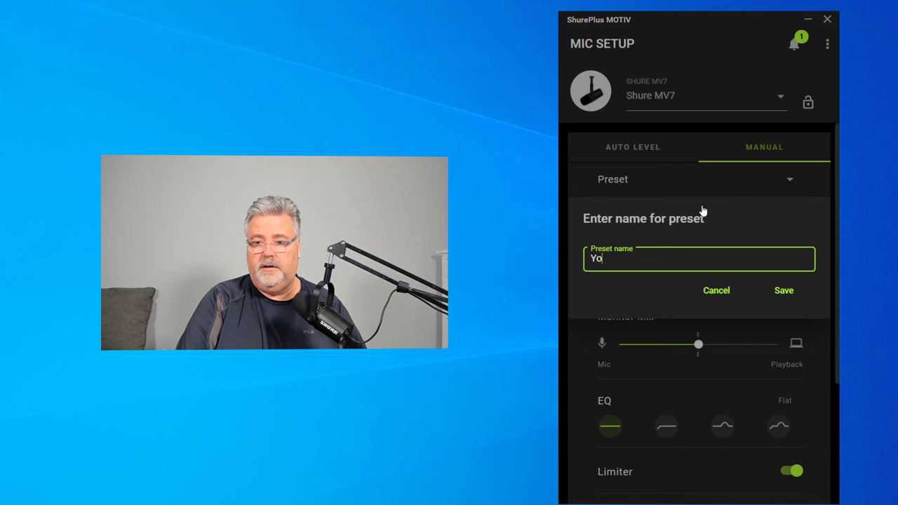
key(BackSpace)
key(BackSpace)
key(BackSpace)
key(BackSpace)
text(Tube)
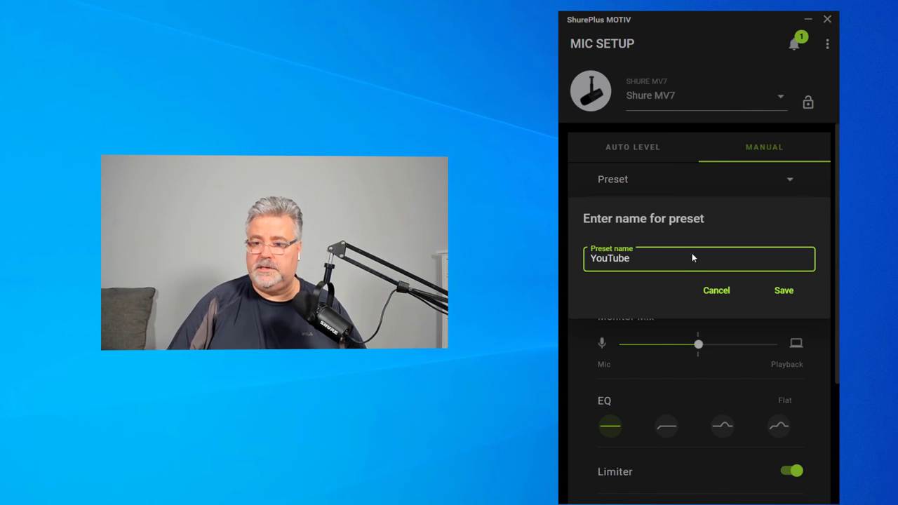
click(785, 287)
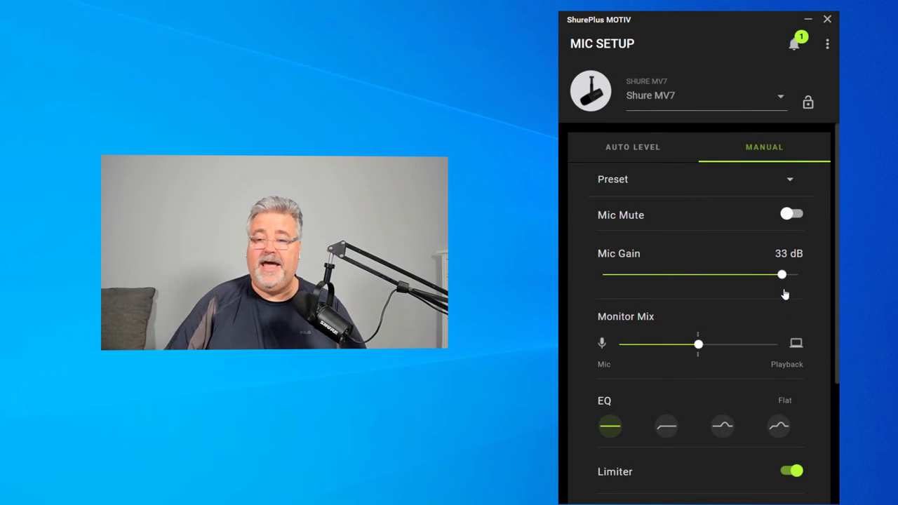